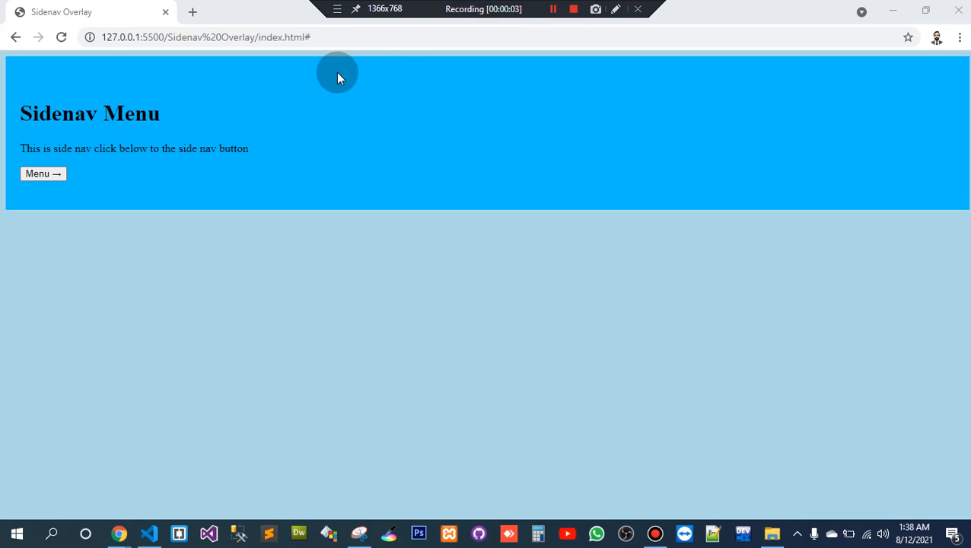
- Slide open the Sidenav Overlay page's dark side menu from its Menu button
click(43, 174)
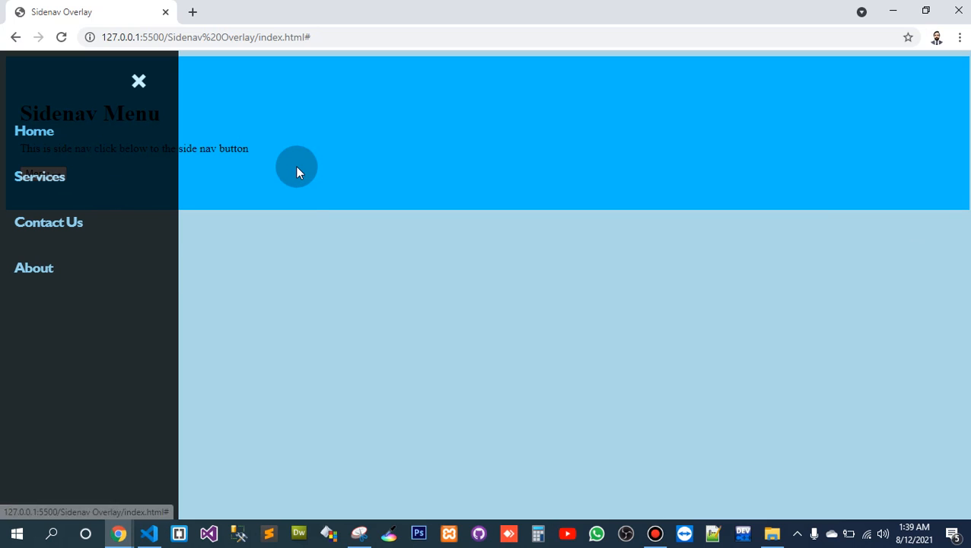
- Switch to the editor and create a project folder named 'Sidenav Right Sided'
key(alt+Tab)
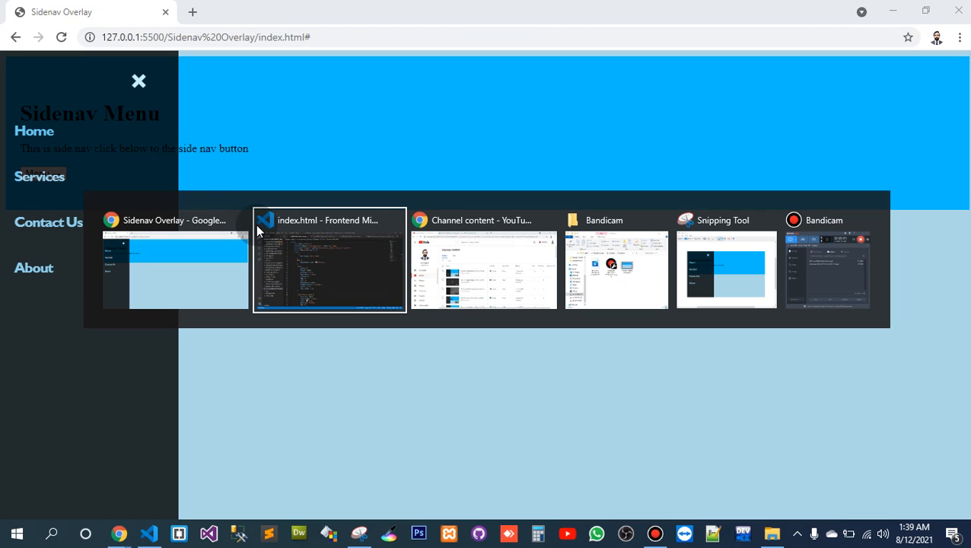
key(alt+Tab)
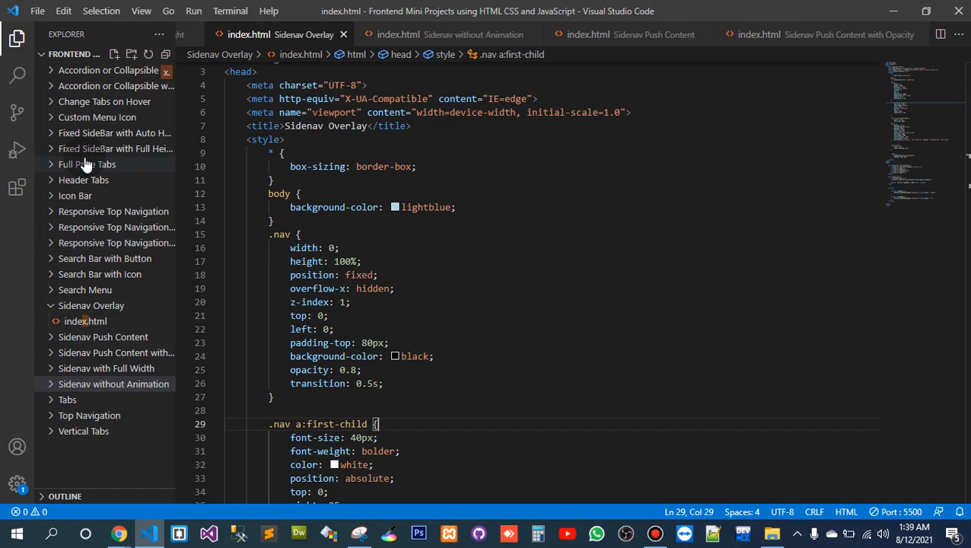
click(83, 450)
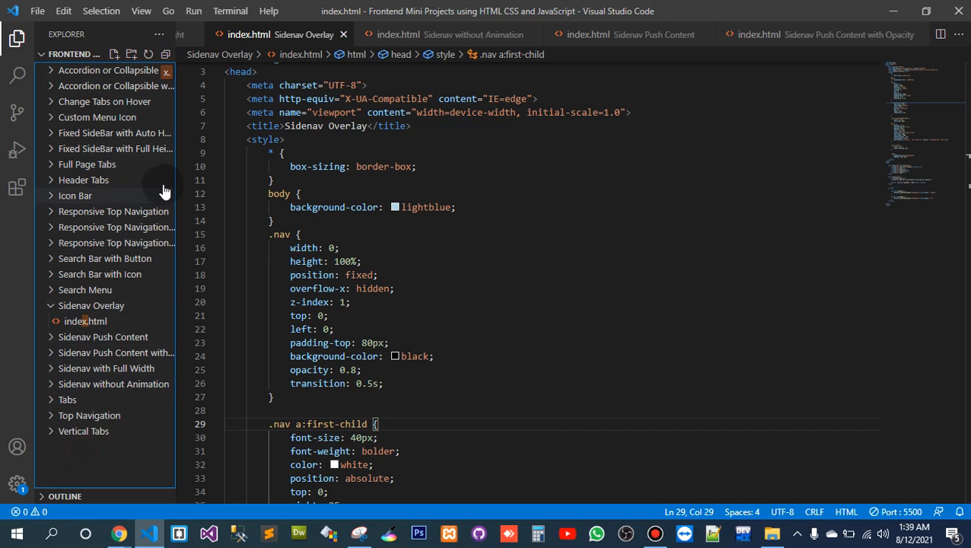
click(132, 55)
key(BackSpace)
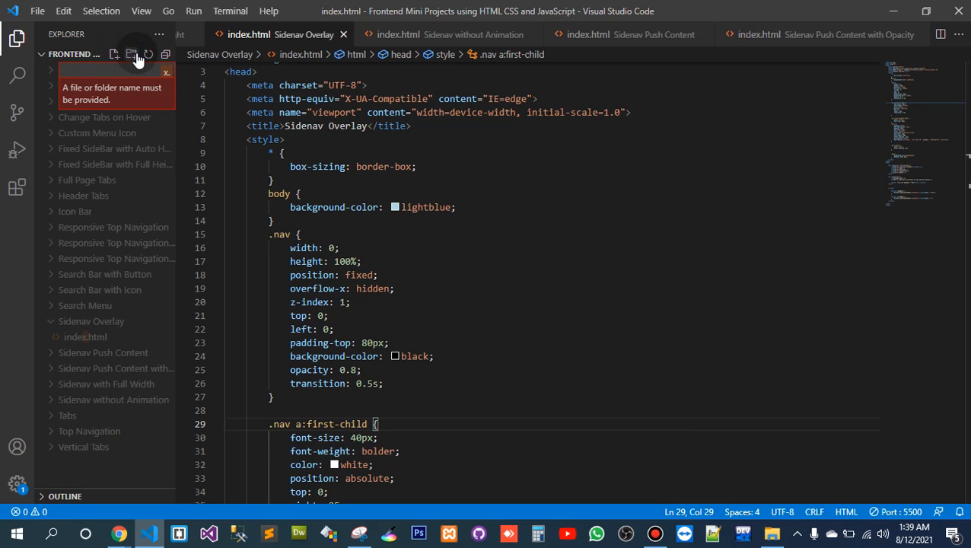
text(Sidenav Ri)
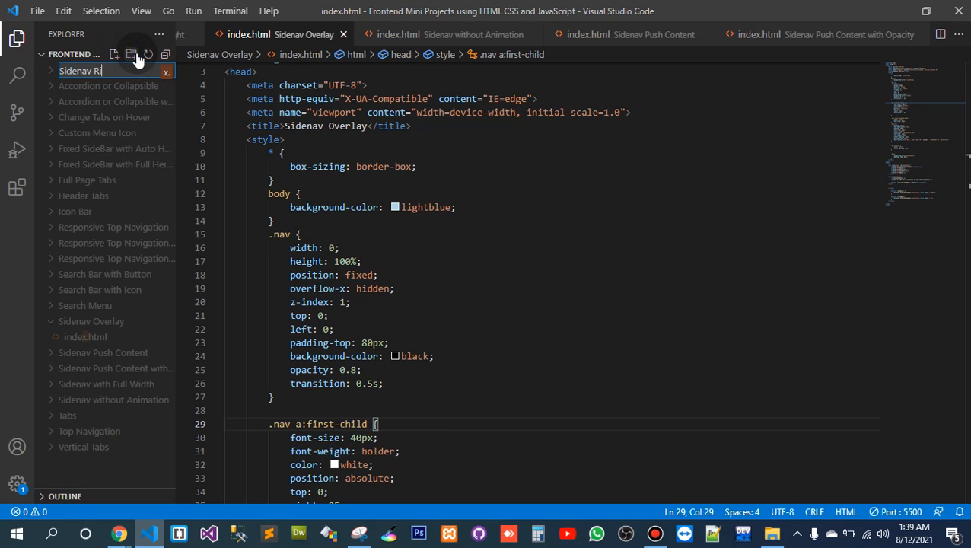
text(ght Side)
text(ded)
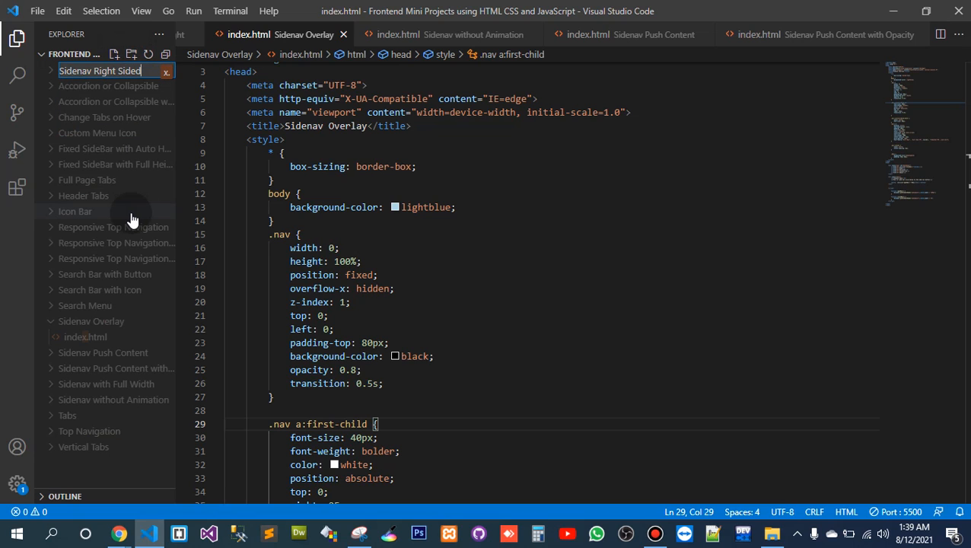
key(Return)
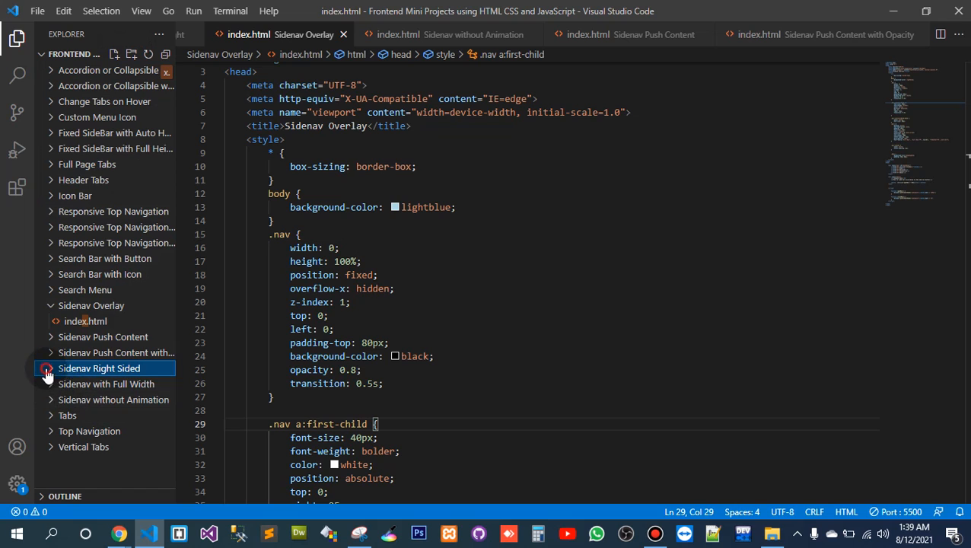
- Create index.html in Sidenav Right Sided and fill it with the Sidenav Overlay page's copied code
click(114, 54)
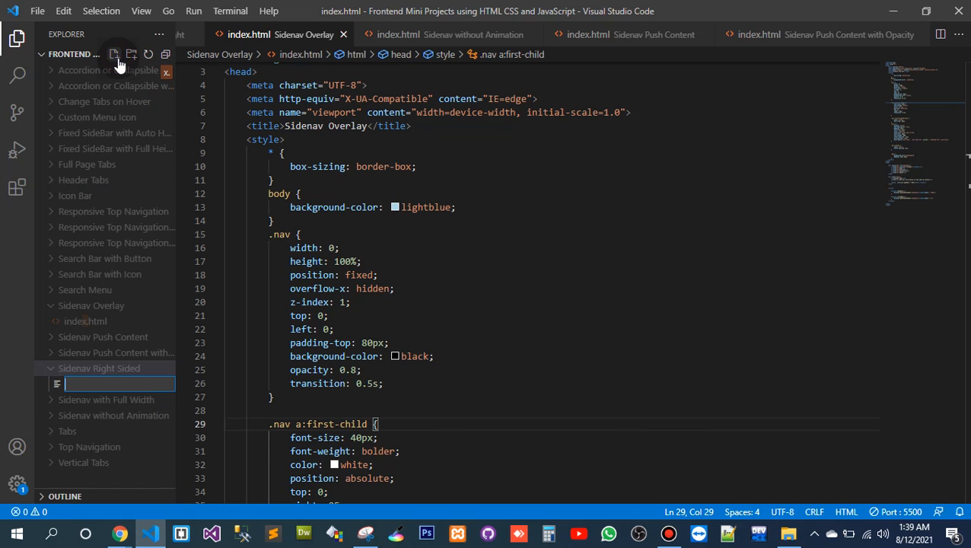
text(index.t)
key(Return)
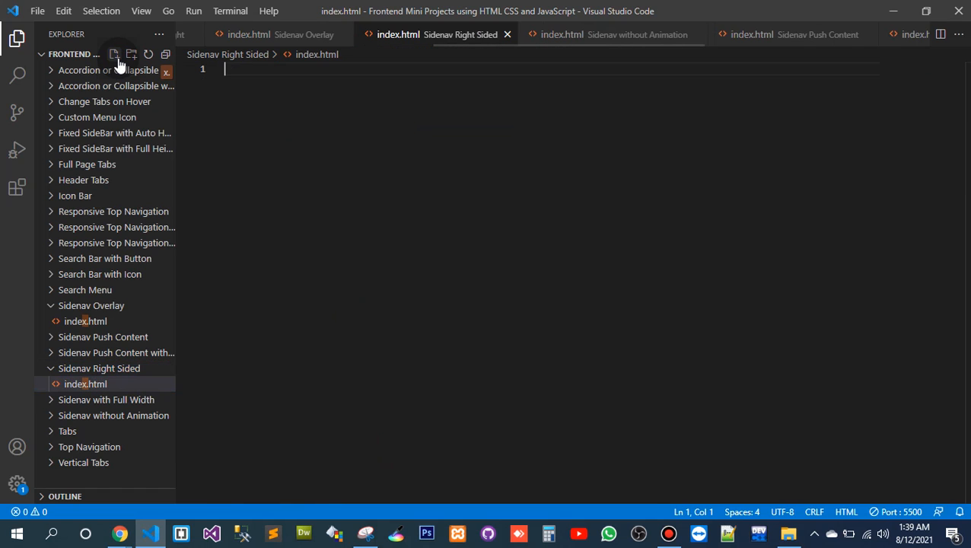
click(86, 321)
key(ctrl+a)
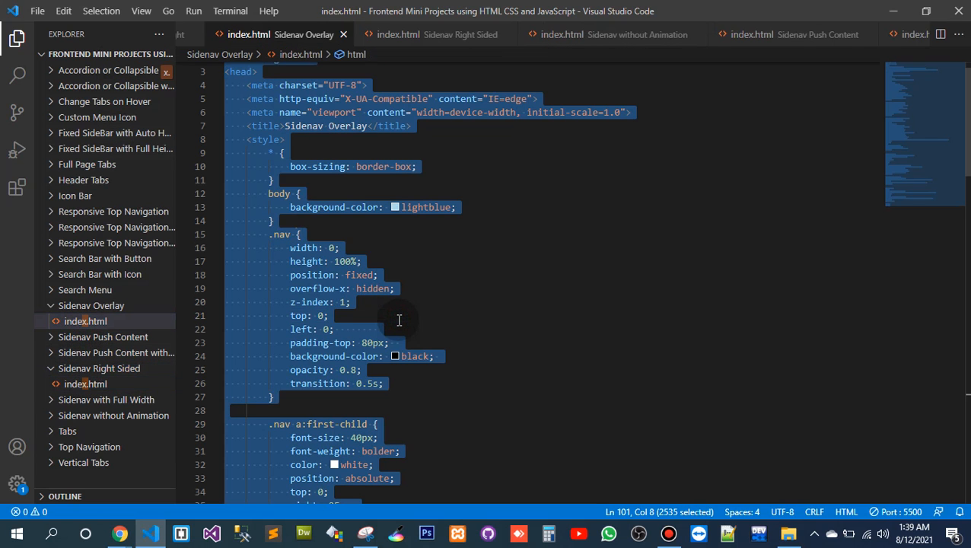
key(ctrl+c)
click(575, 298)
click(86, 383)
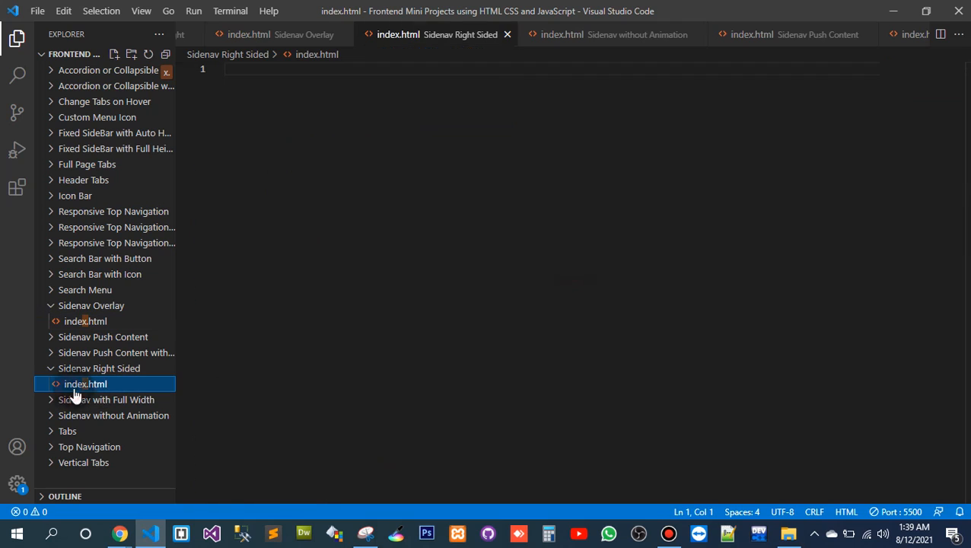
key(ctrl+v)
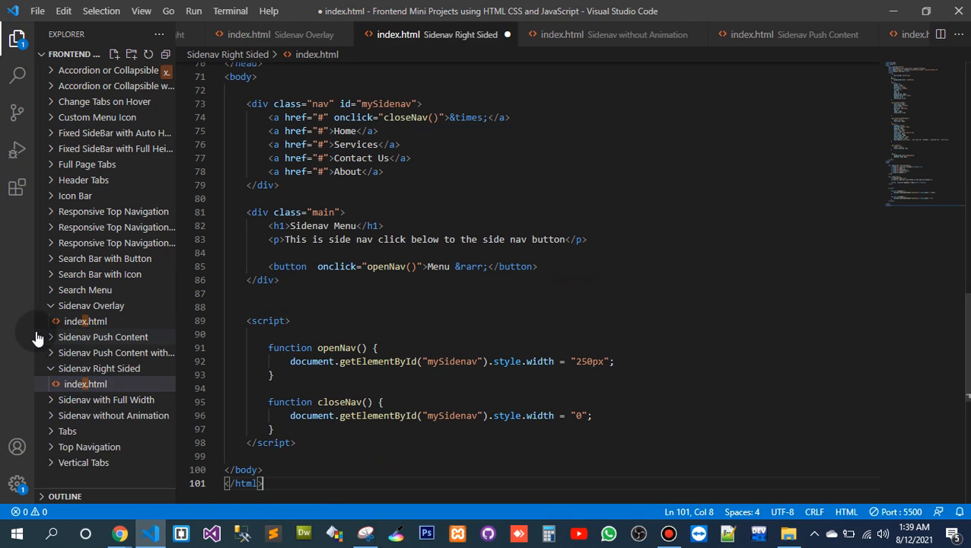
- Review the pasted code and move the caret back up toward the Sidenav Overlay title line
click(50, 305)
click(585, 280)
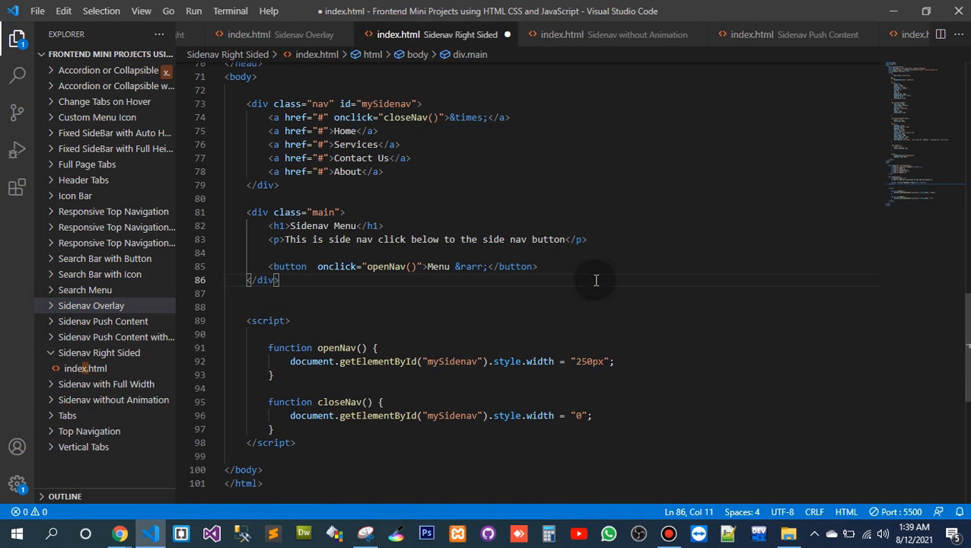
scroll(596, 281, up, 4)
scroll(595, 281, up, 1)
click(85, 368)
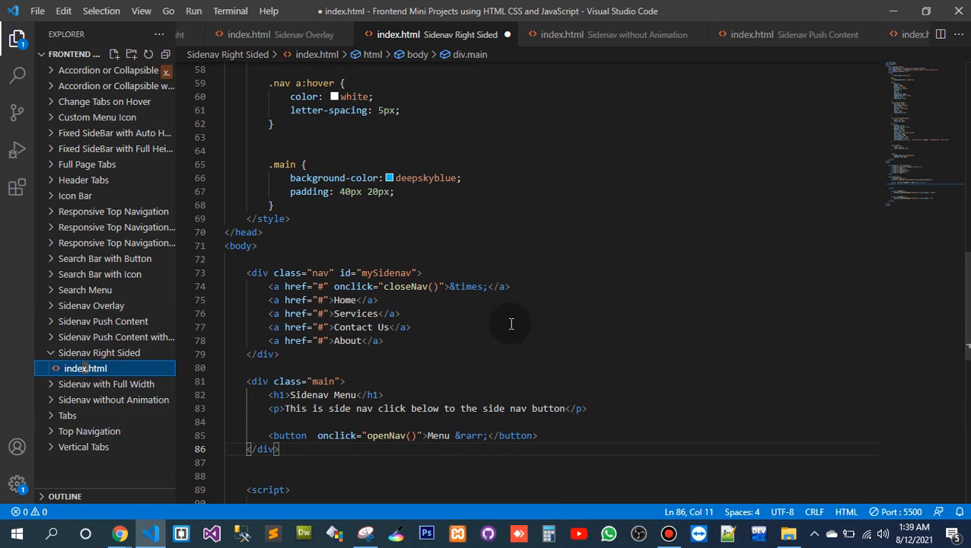
click(517, 320)
click(85, 368)
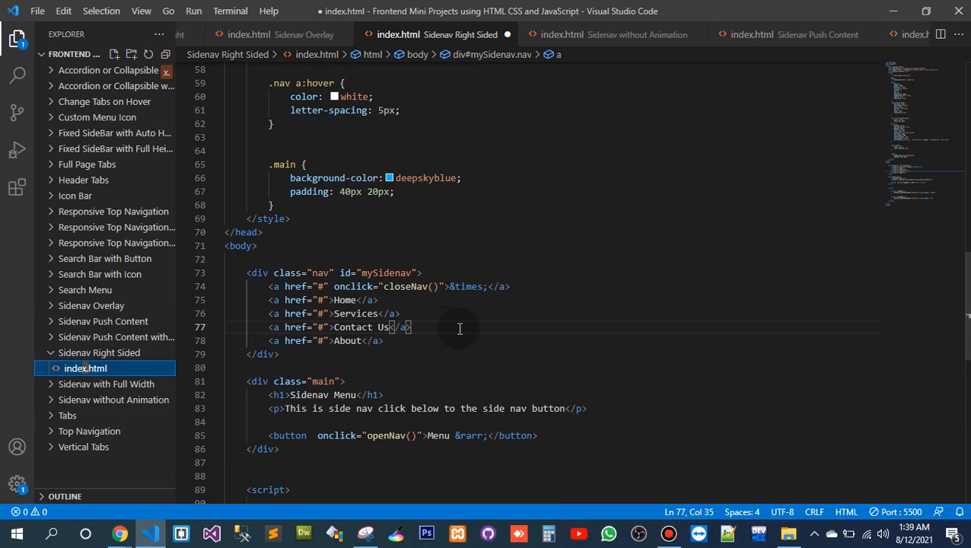
key(ctrl+f)
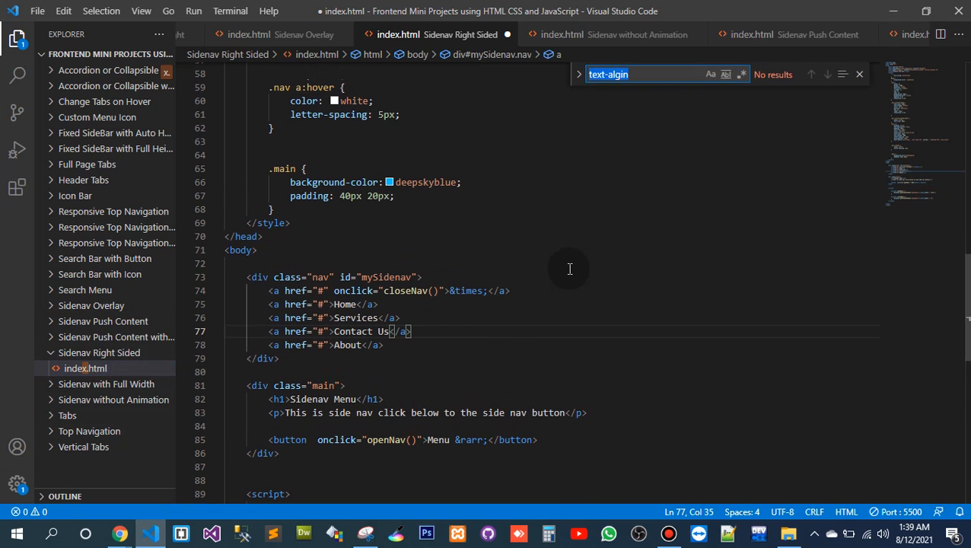
click(617, 273)
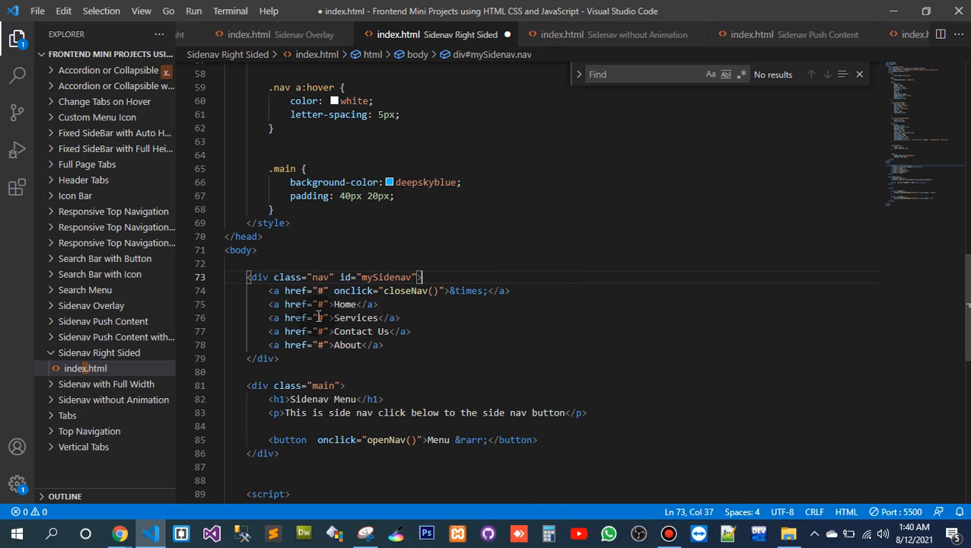
click(632, 291)
scroll(631, 291, up, 15)
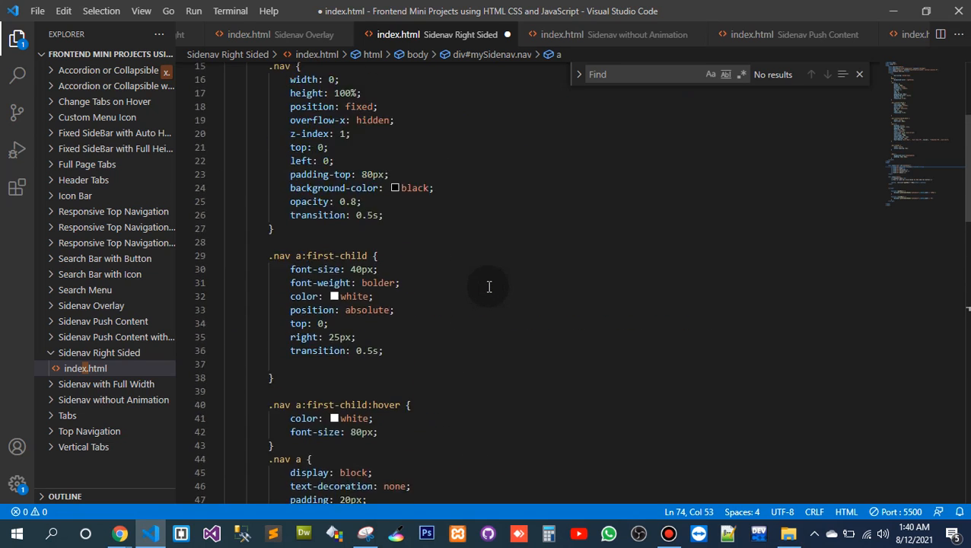
- Replace 'Overlay' with 'Right Sided' in the page title and save index.html
double_click(346, 174)
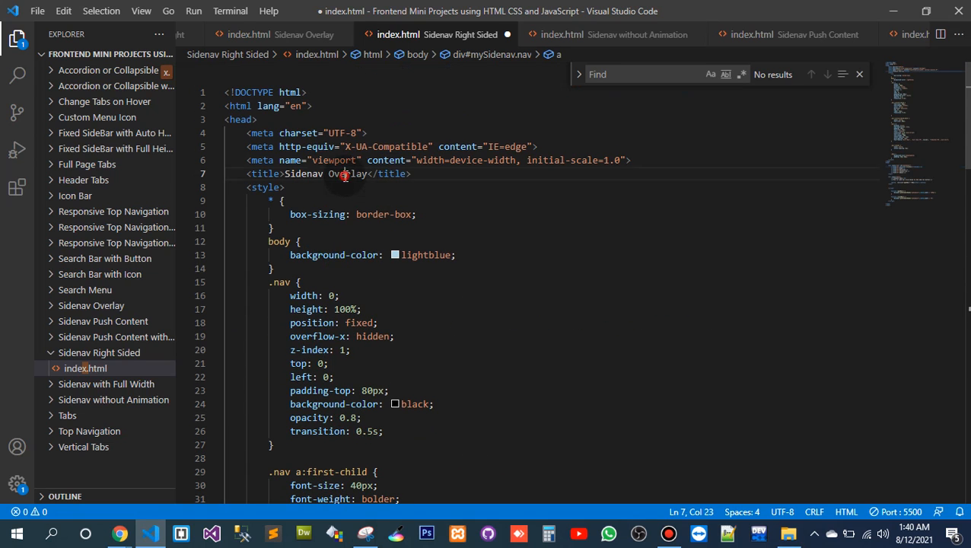
key(BackSpace)
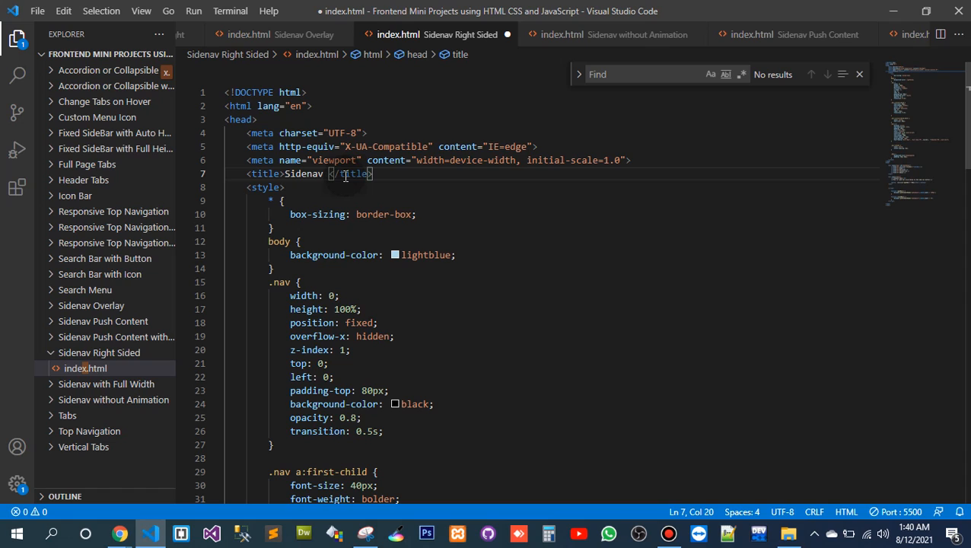
text(Right)
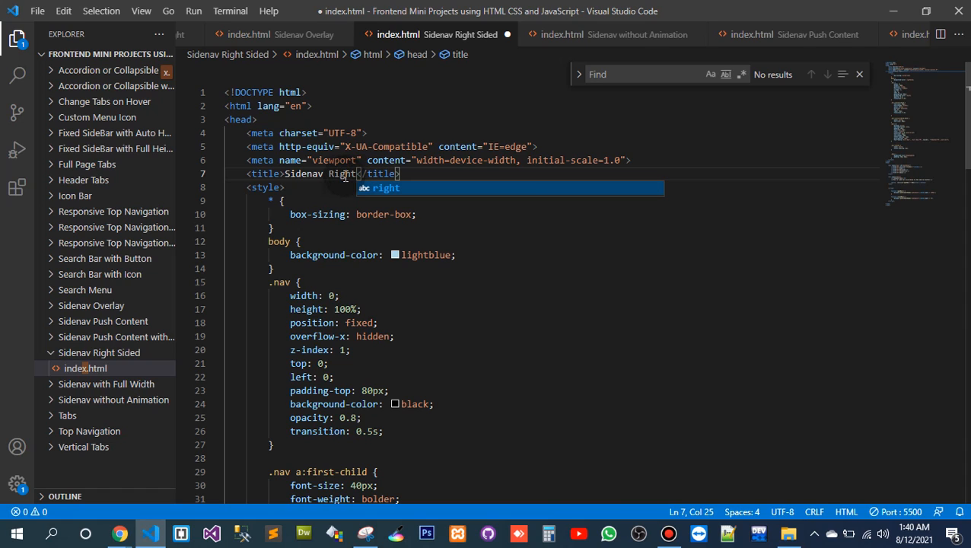
text( Sided)
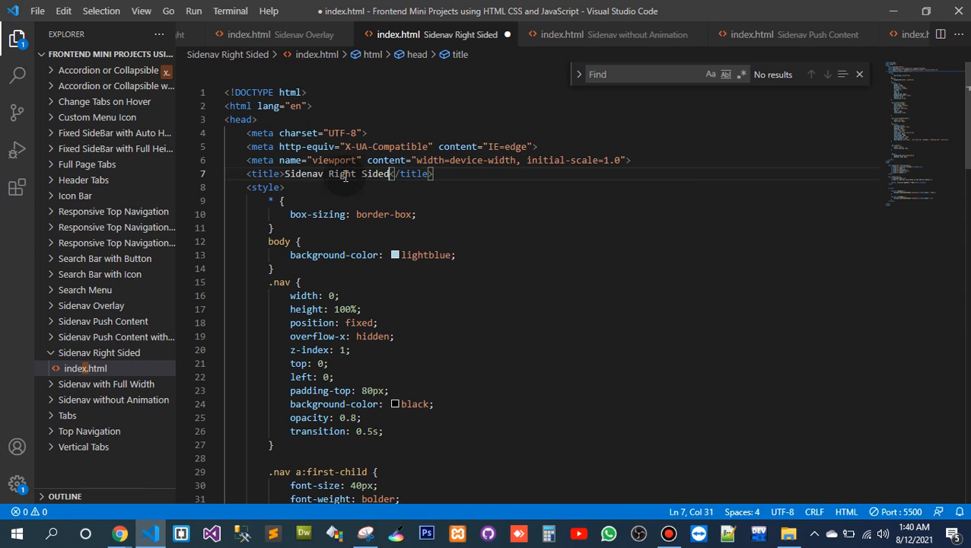
key(ctrl+s)
key(alt+Tab)
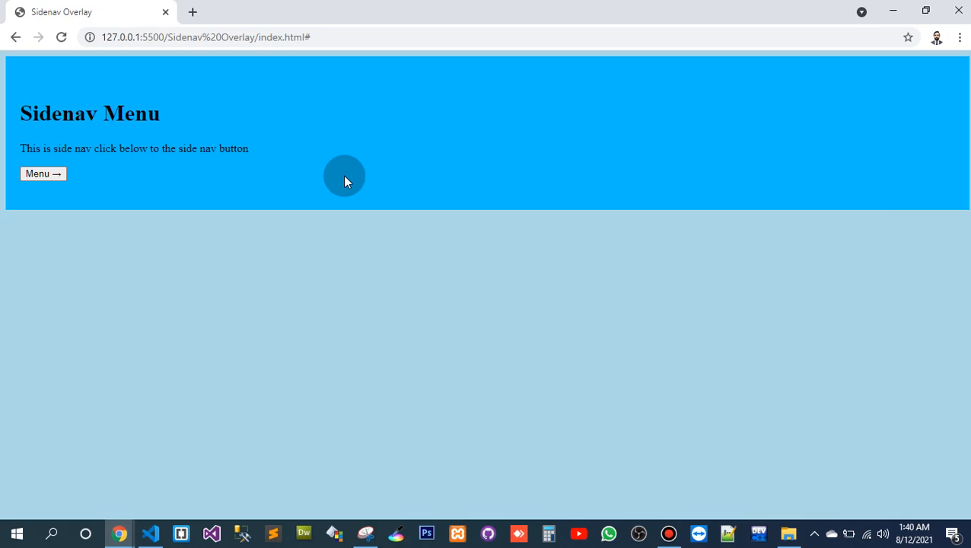
key(alt+Tab)
- Serve the new page with Live Server, close the old Overlay tab, and test its left-opening menu
right_click(616, 319)
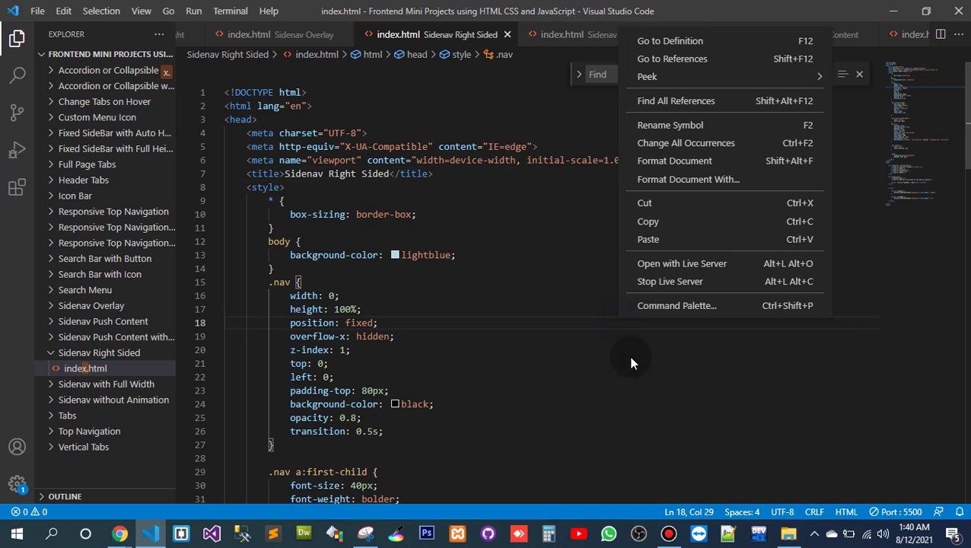
click(715, 264)
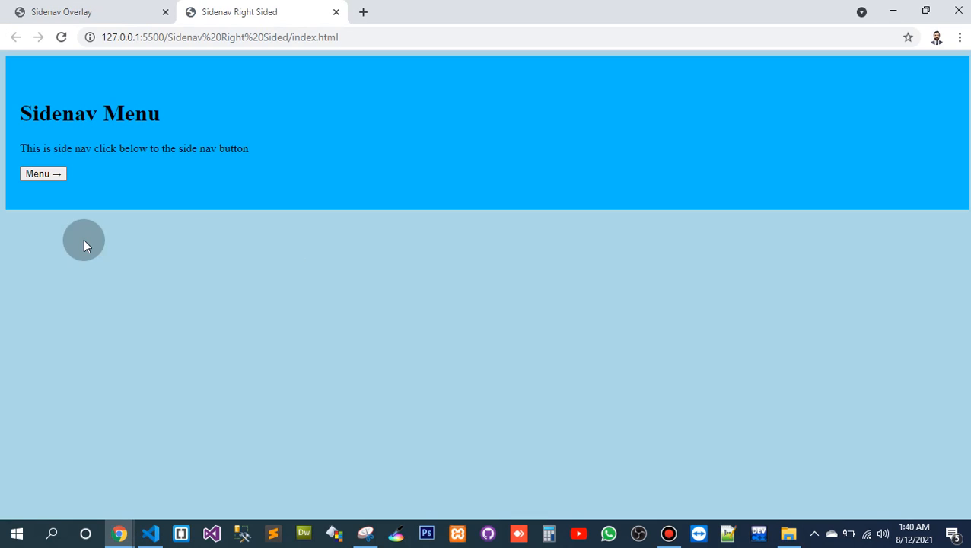
click(165, 13)
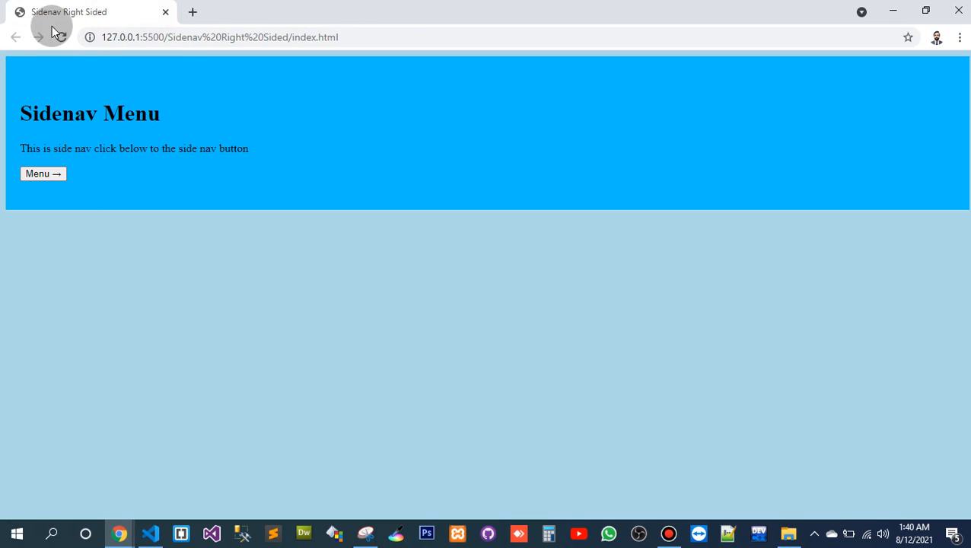
click(41, 175)
click(132, 92)
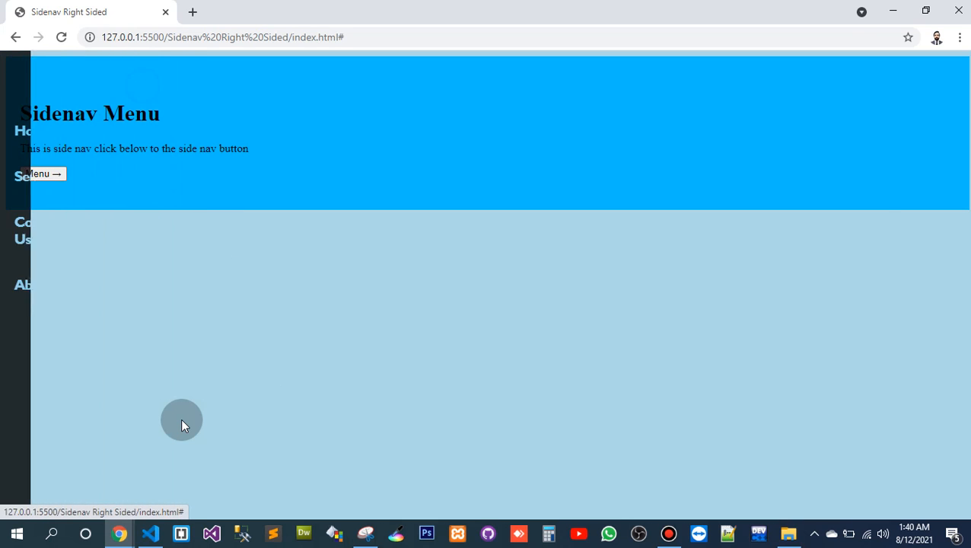
key(alt+Tab)
key(alt+Tab)
key(alt+Tab)
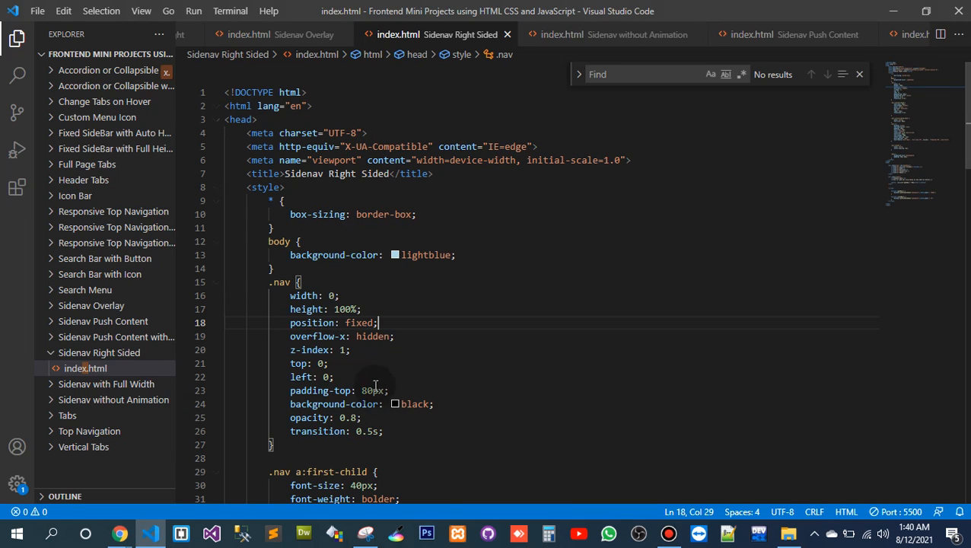
- Change the .nav rule's 'left' property to 'right' on line 22 and save the stylesheet
key(Up)
scroll(509, 304, down, 1)
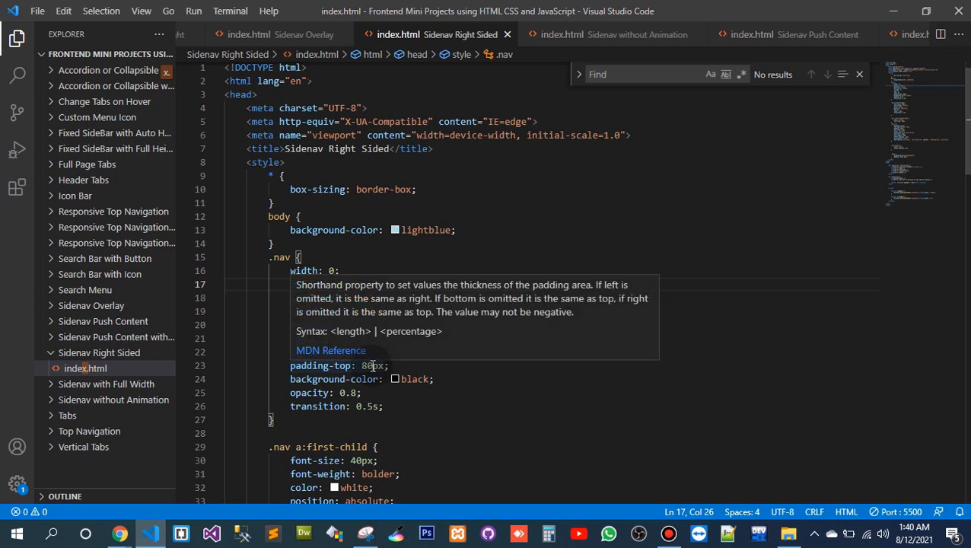
scroll(372, 366, down, 2)
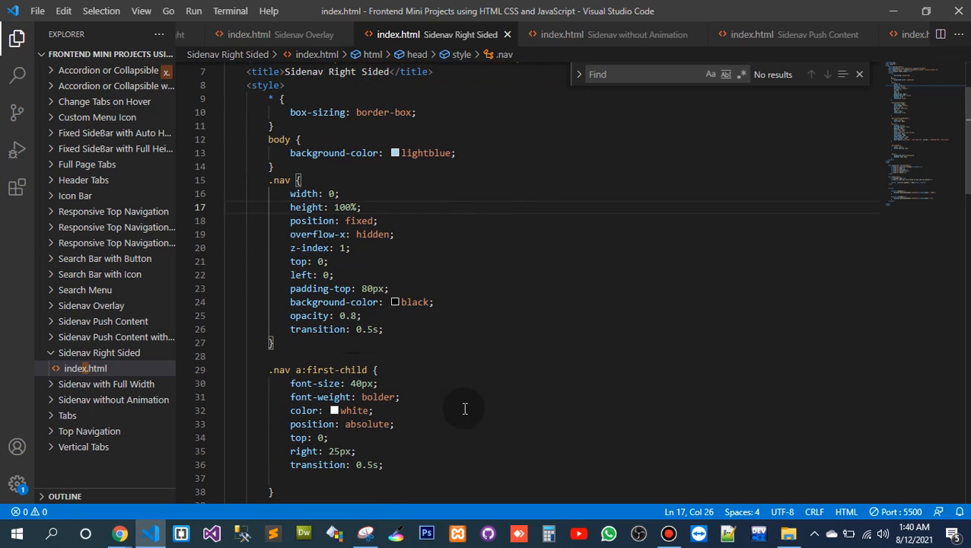
scroll(386, 410, down, 1)
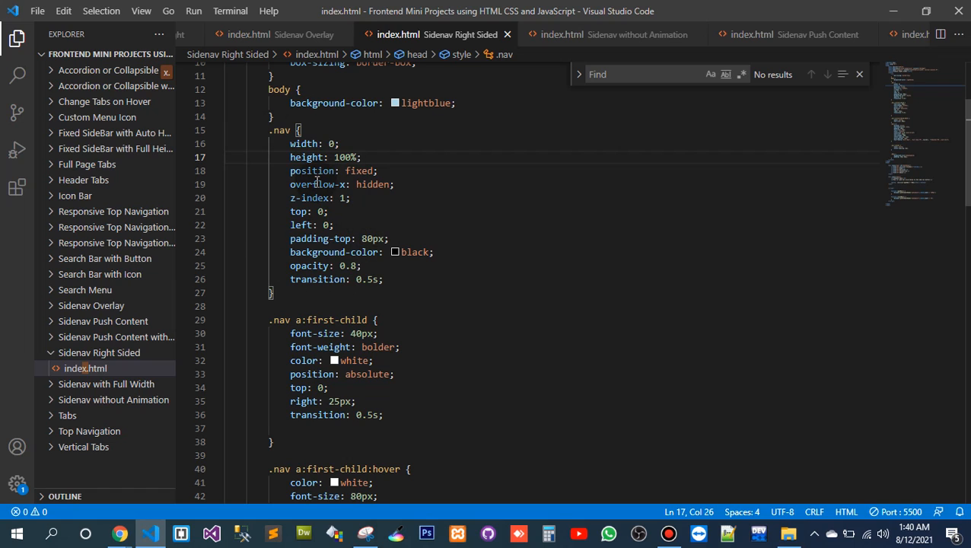
double_click(303, 225)
text(right)
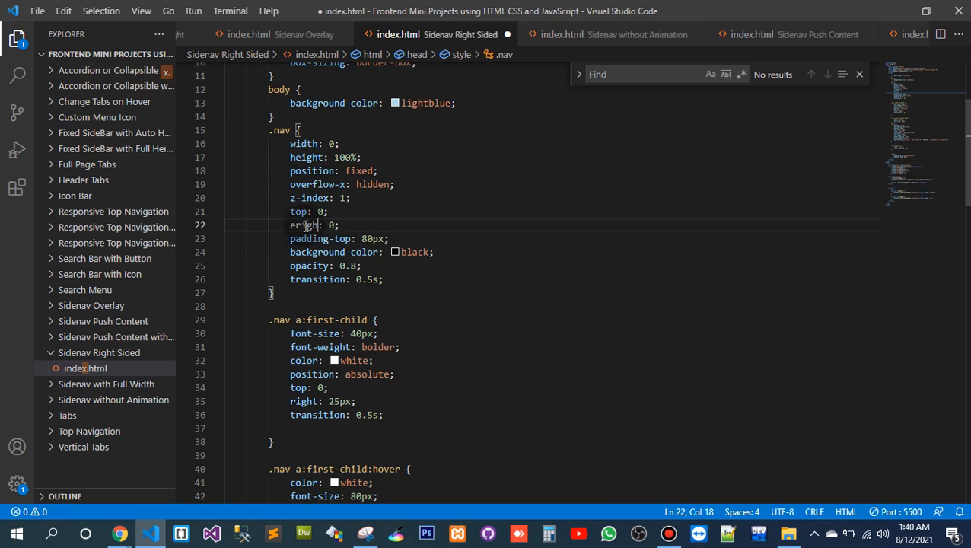
text(right)
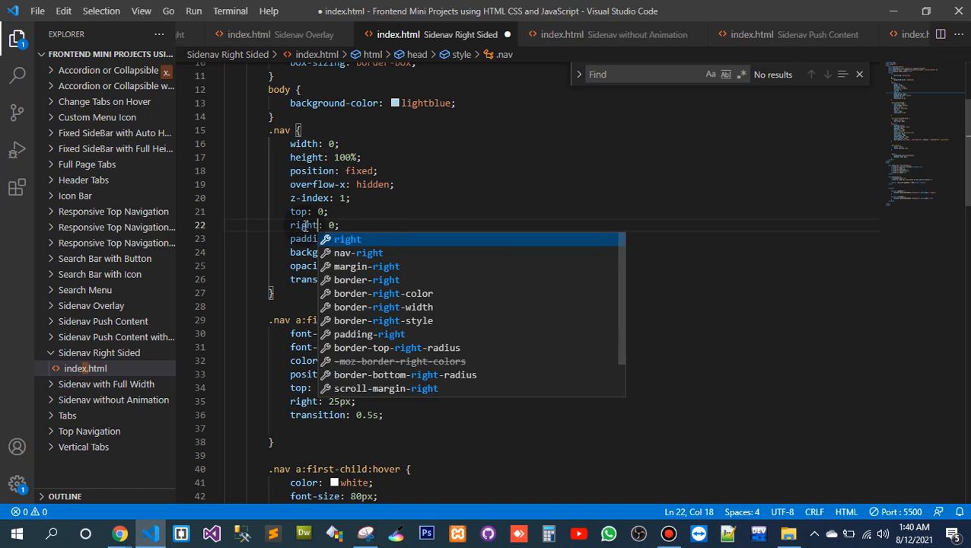
key(Escape)
key(ctrl+s)
- Open and close the menu twice in Chrome, leaving the black sidenav slid in from the right
click(120, 533)
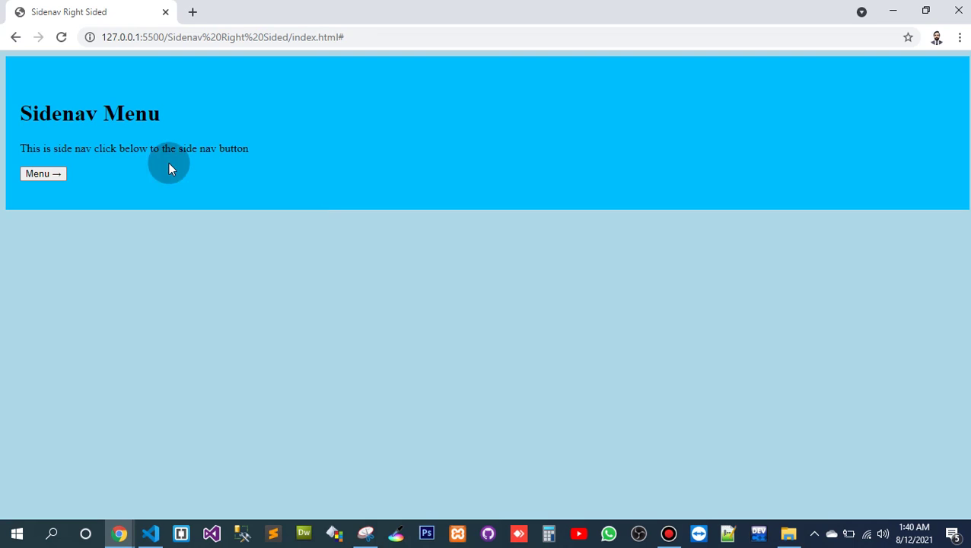
click(44, 173)
click(934, 81)
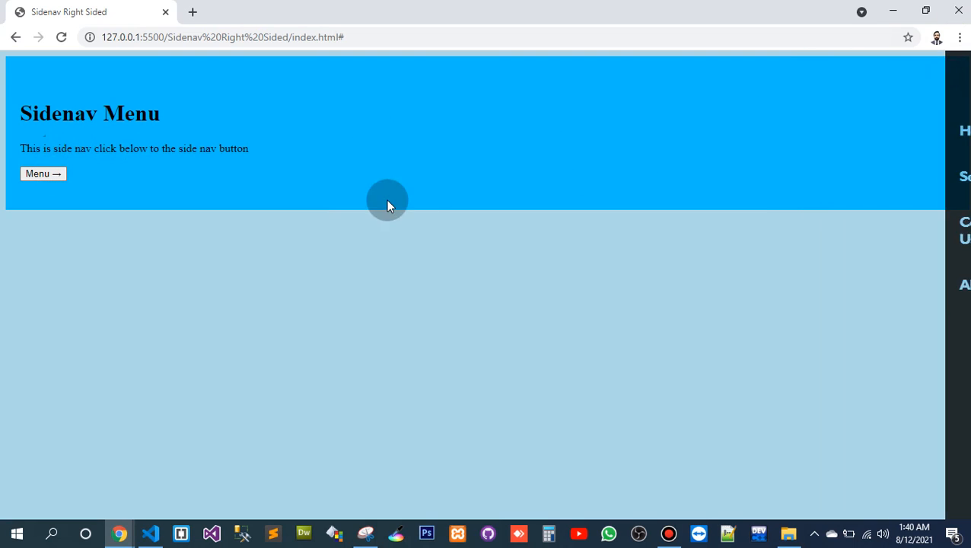
click(43, 174)
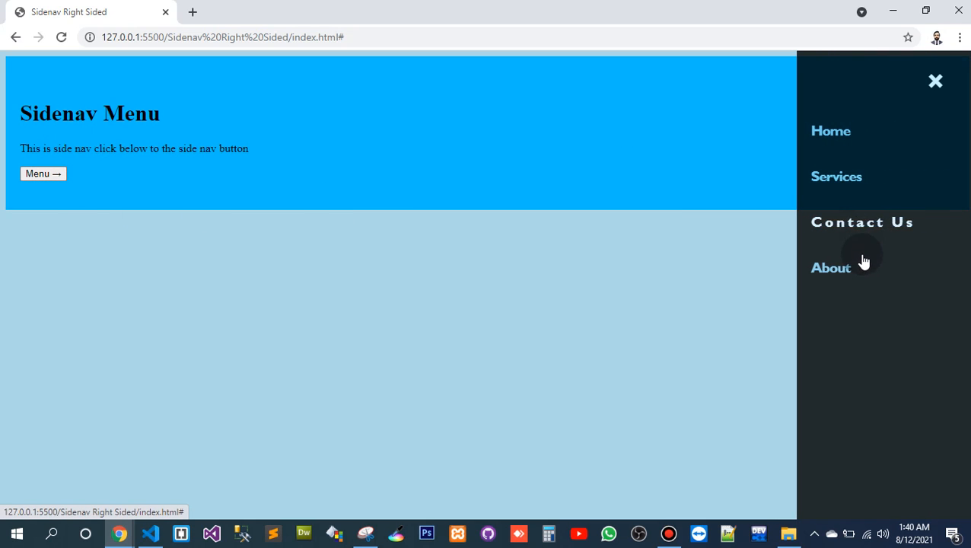
click(935, 81)
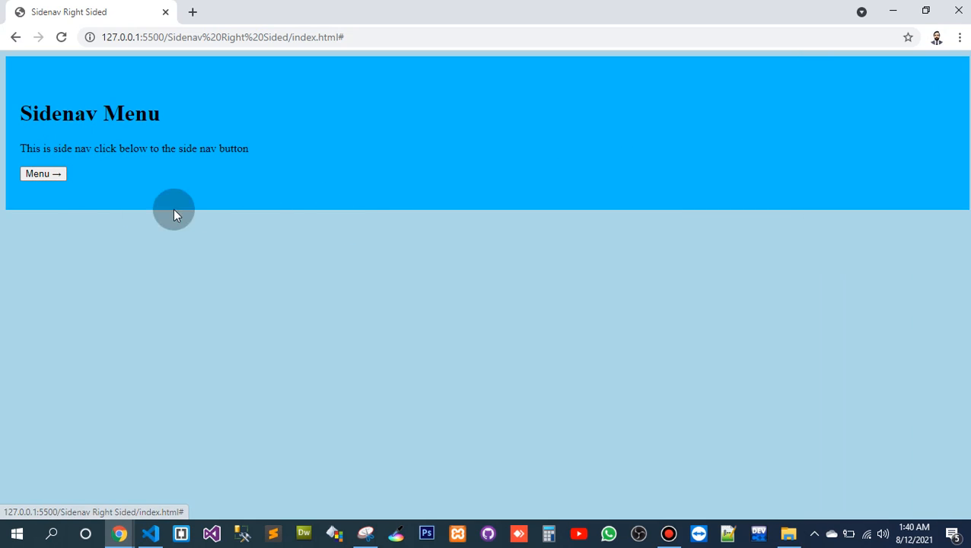
click(37, 175)
mouse_move(343, 7)
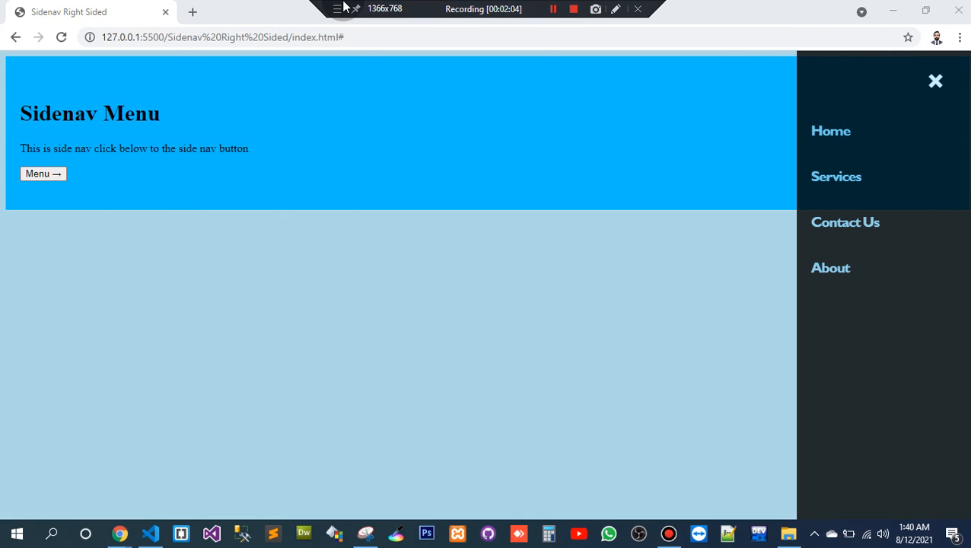